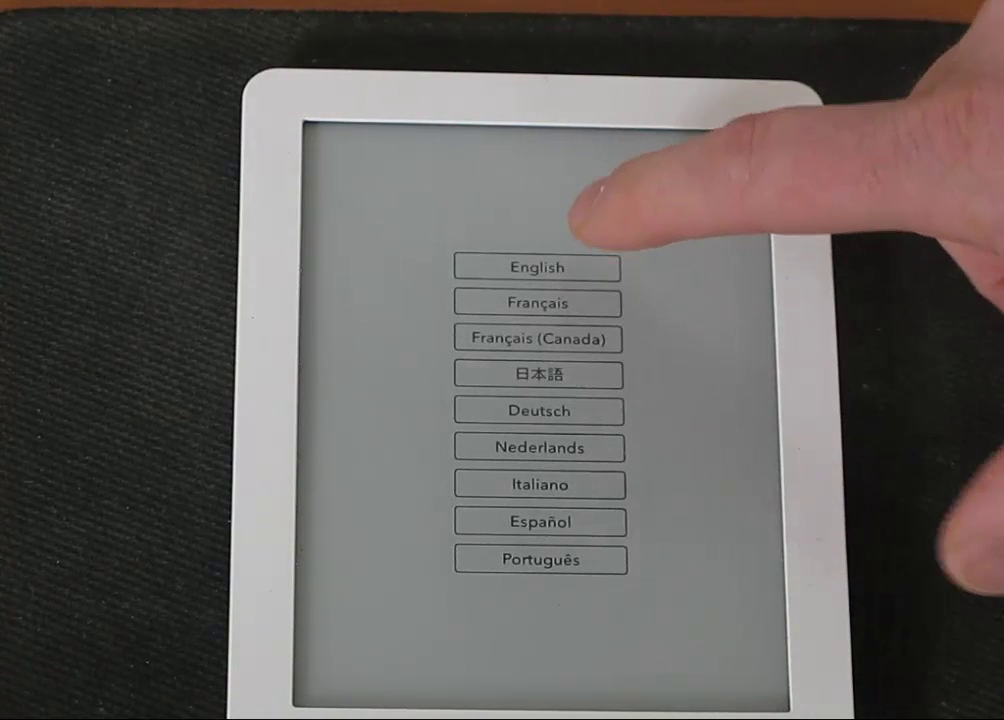
# Step: Choose English as the Kobo Glo's language
pyautogui.click(537, 267)
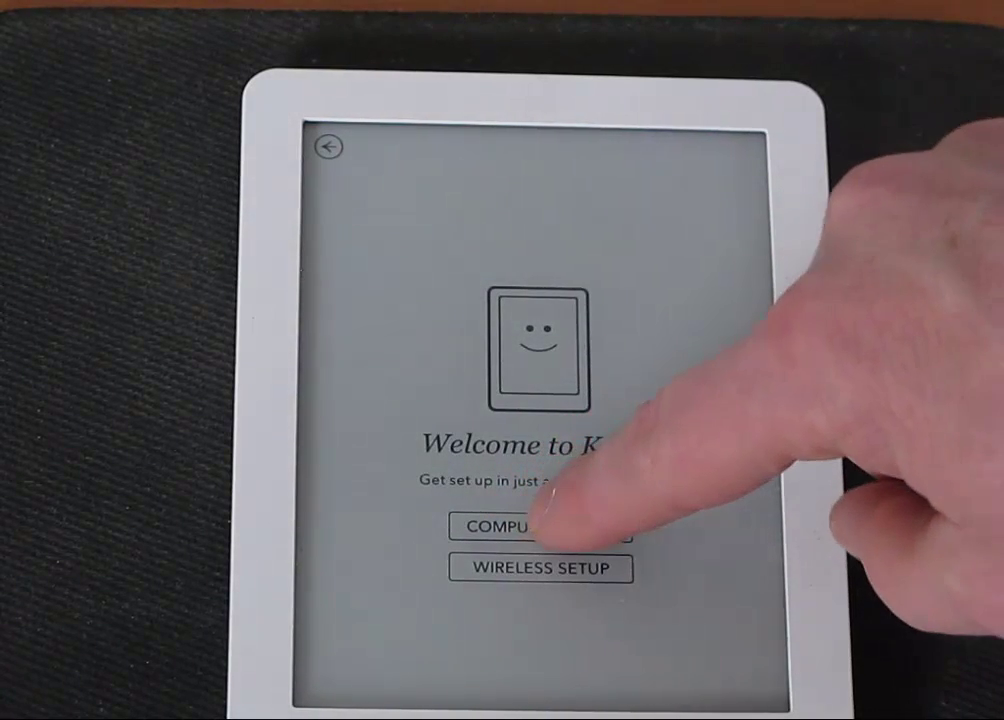
# Step: Pick Computer Setup on the eReader's Welcome to Kobo screen
pyautogui.click(540, 527)
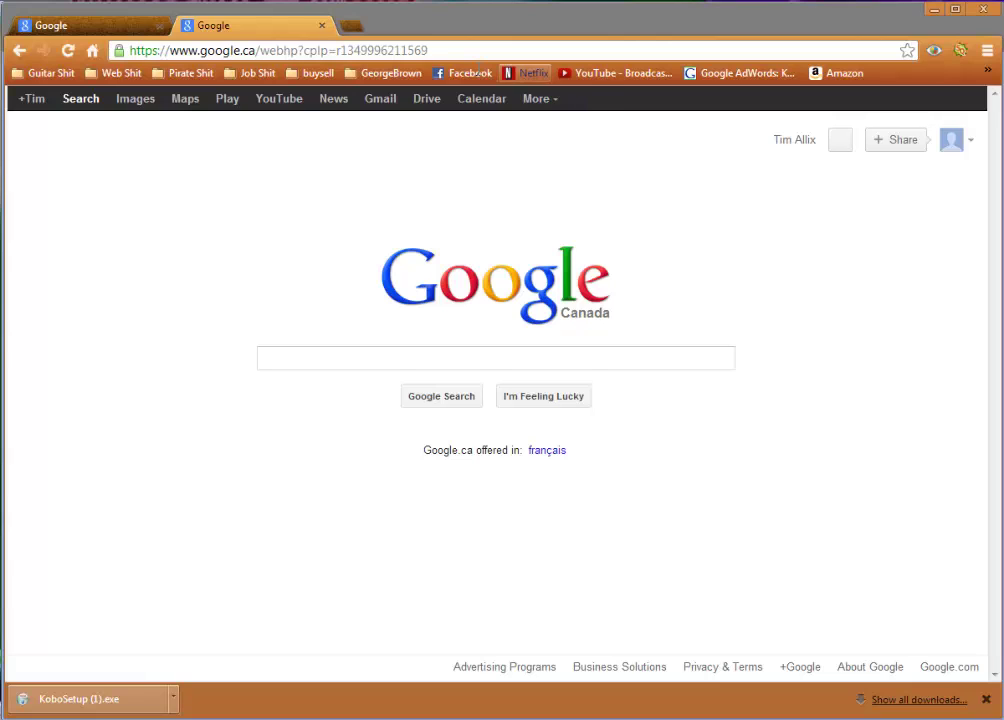
# Step: Navigate Chrome to kobosetup.com
pyautogui.click(441, 50)
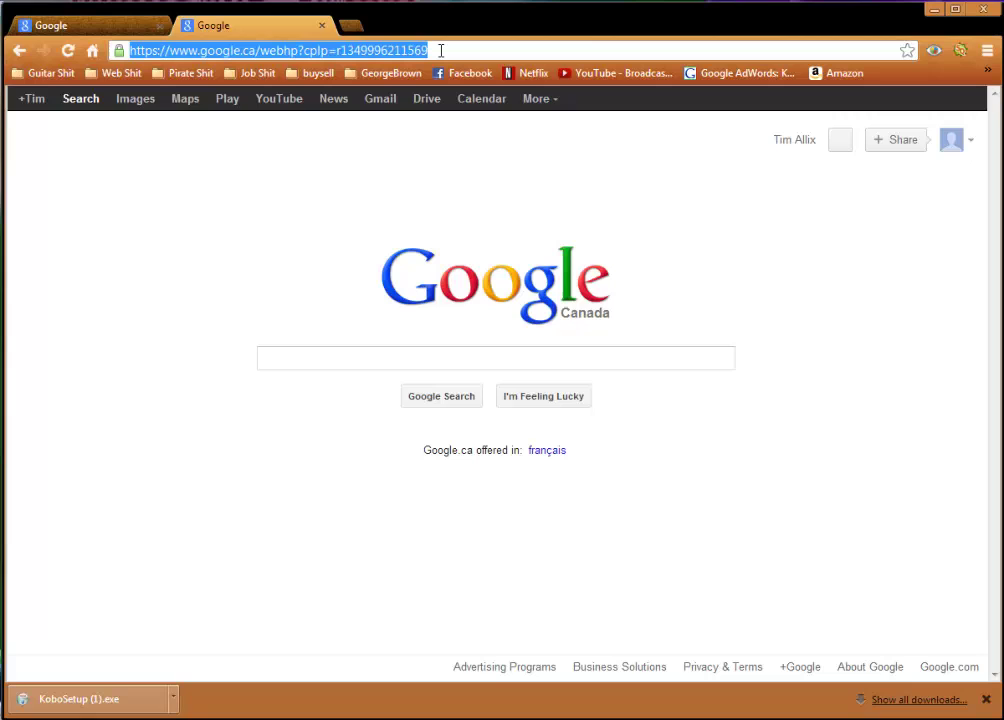
pyautogui.write('k')
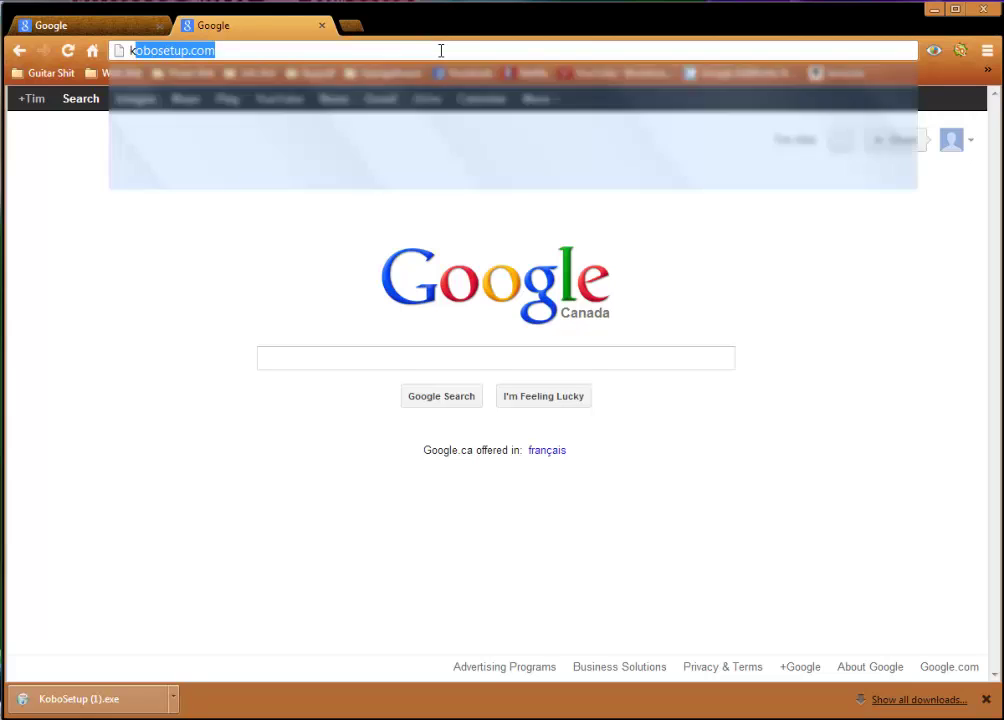
pyautogui.write('obosetup.co')
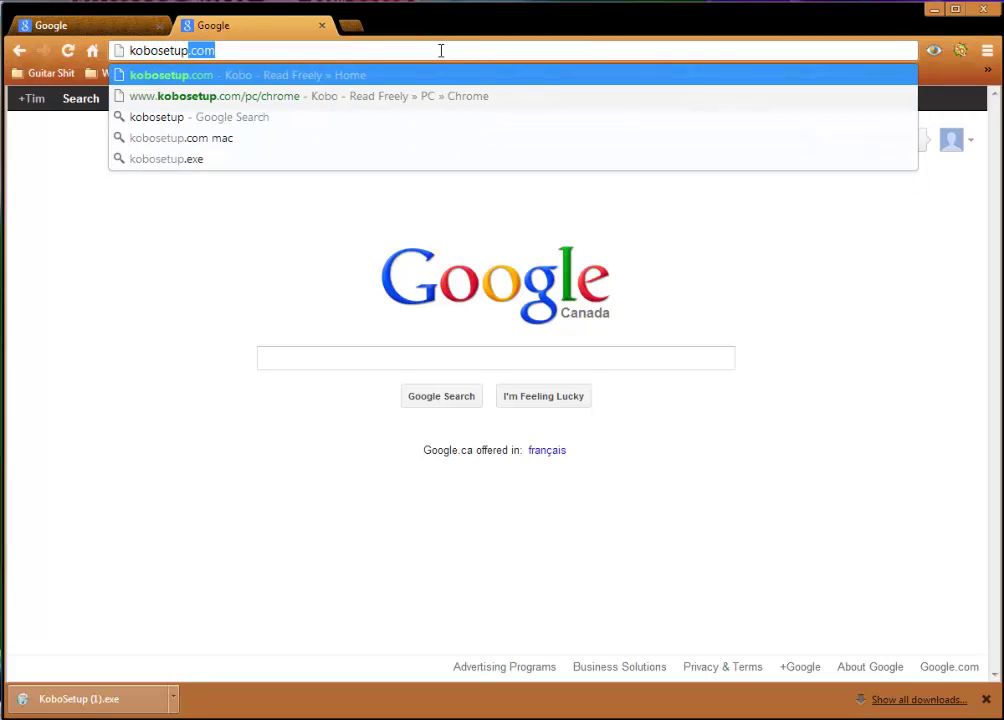
pyautogui.press('BackSpace')
pyautogui.press('BackSpace')
pyautogui.write('com')
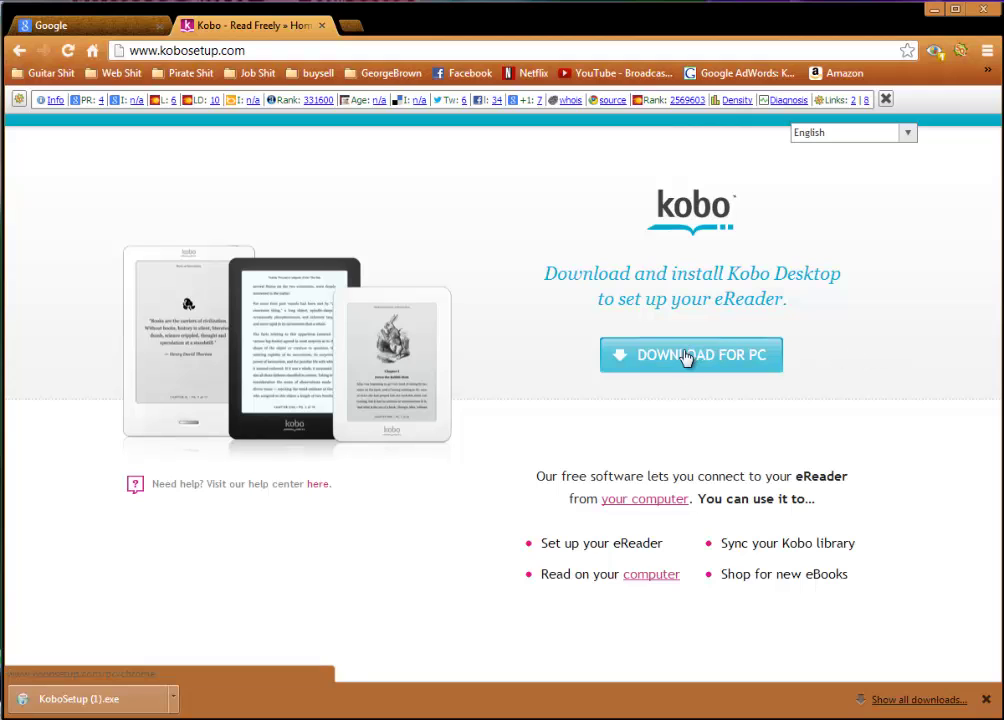
# Step: Start downloading KoboSetup.exe via Download for PC
pyautogui.click(685, 356)
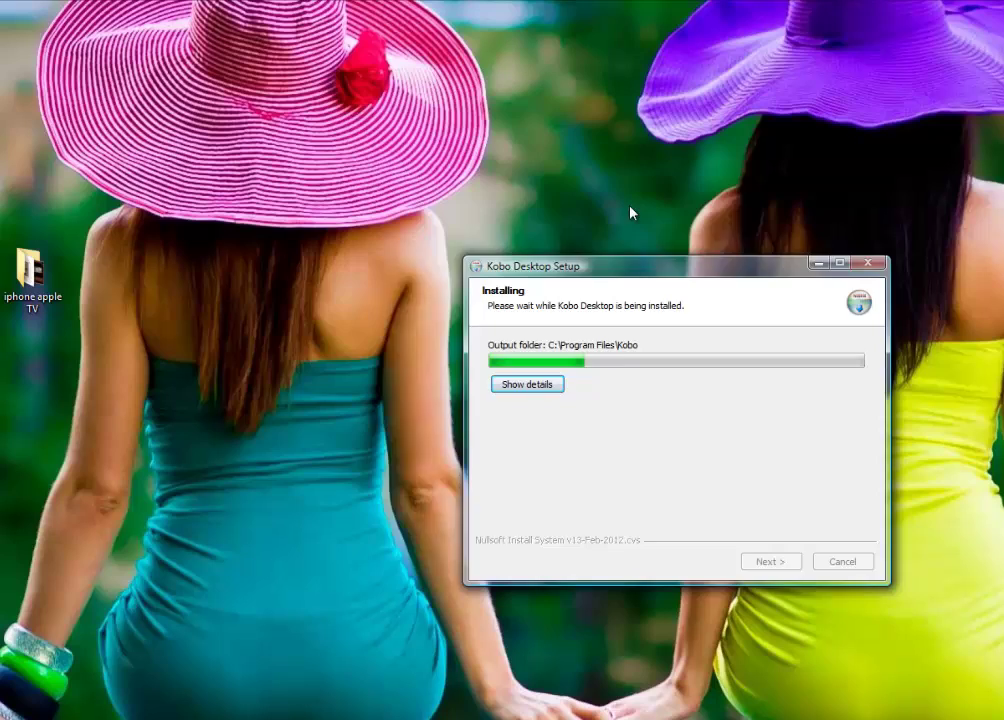
# Step: Complete the Kobo Desktop install with Run Kobo Desktop left checked
pyautogui.moveTo(753, 262); pyautogui.dragTo(542, 134)
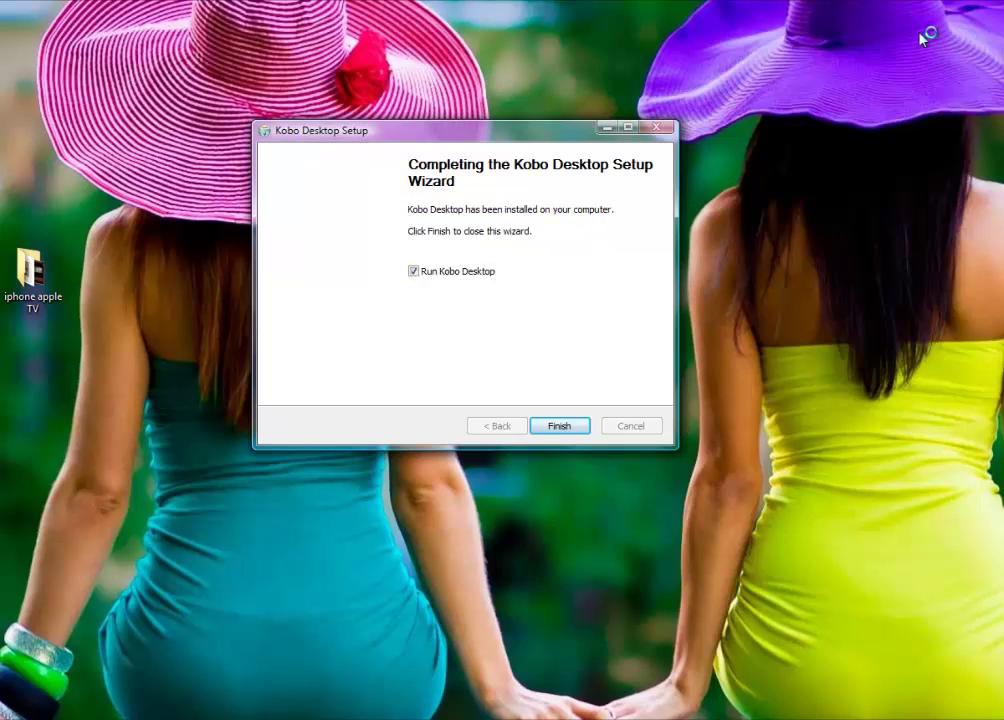
pyautogui.click(559, 426)
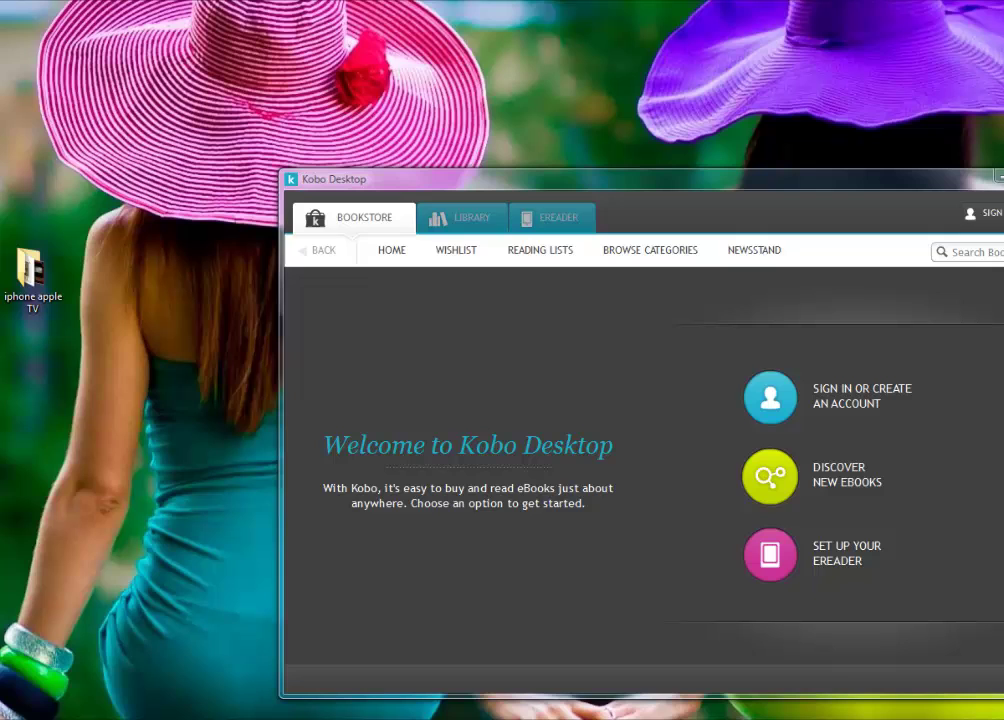
# Step: Move the Kobo Desktop window to the top left and start the eReader setup
pyautogui.moveTo(907, 186); pyautogui.dragTo(766, 71)
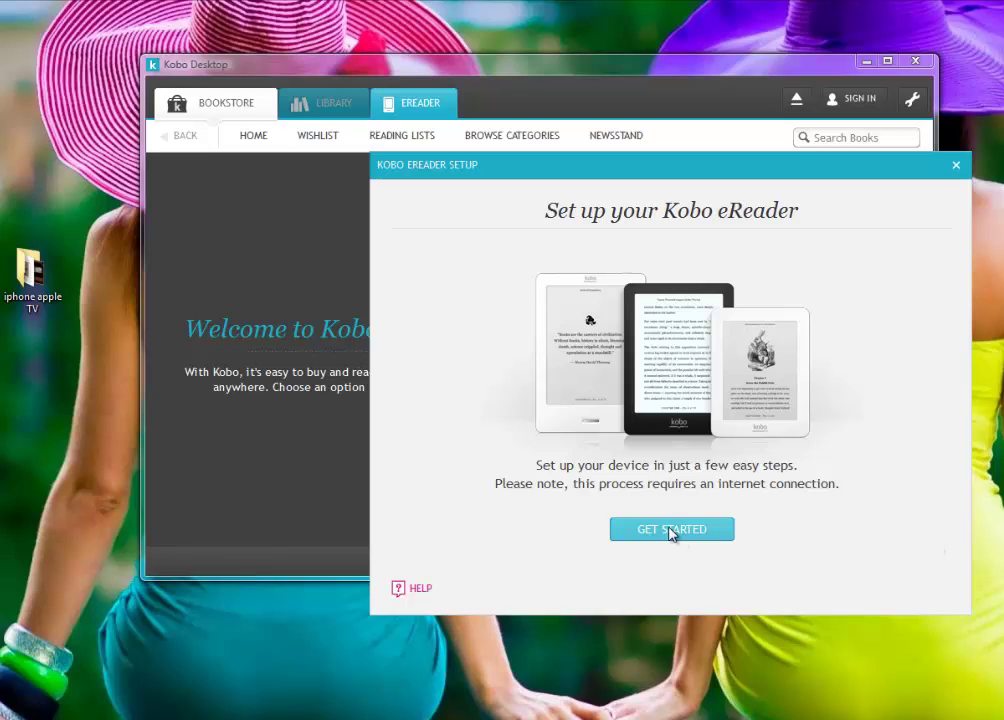
pyautogui.click(671, 533)
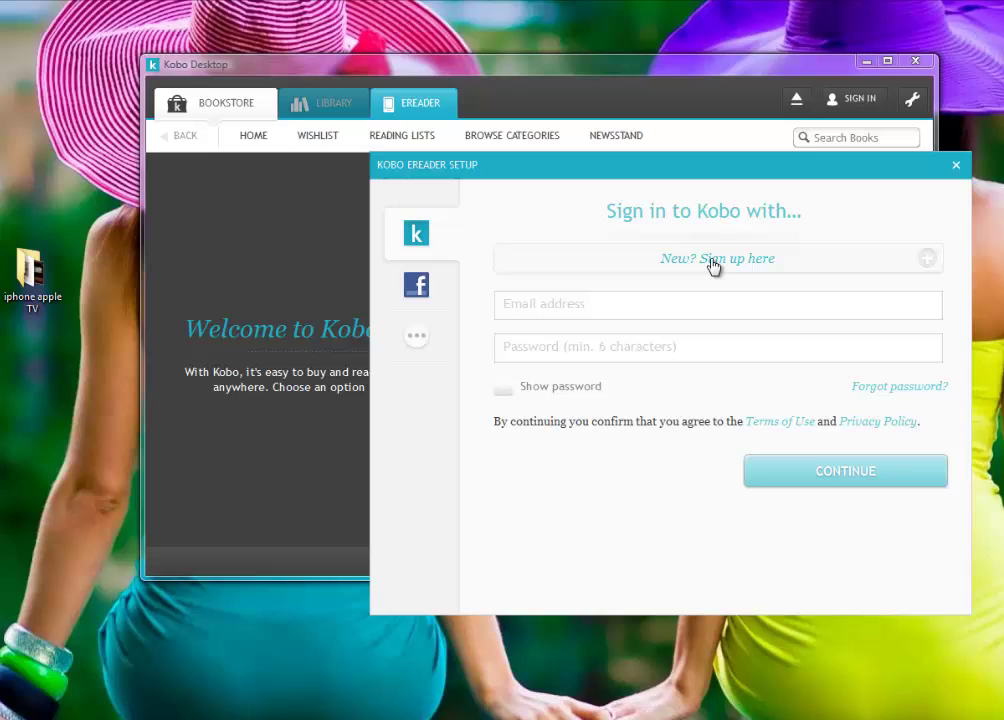
# Step: Enter the account e-mail and password in the Kobo sign-in form and submit
pyautogui.click(521, 307)
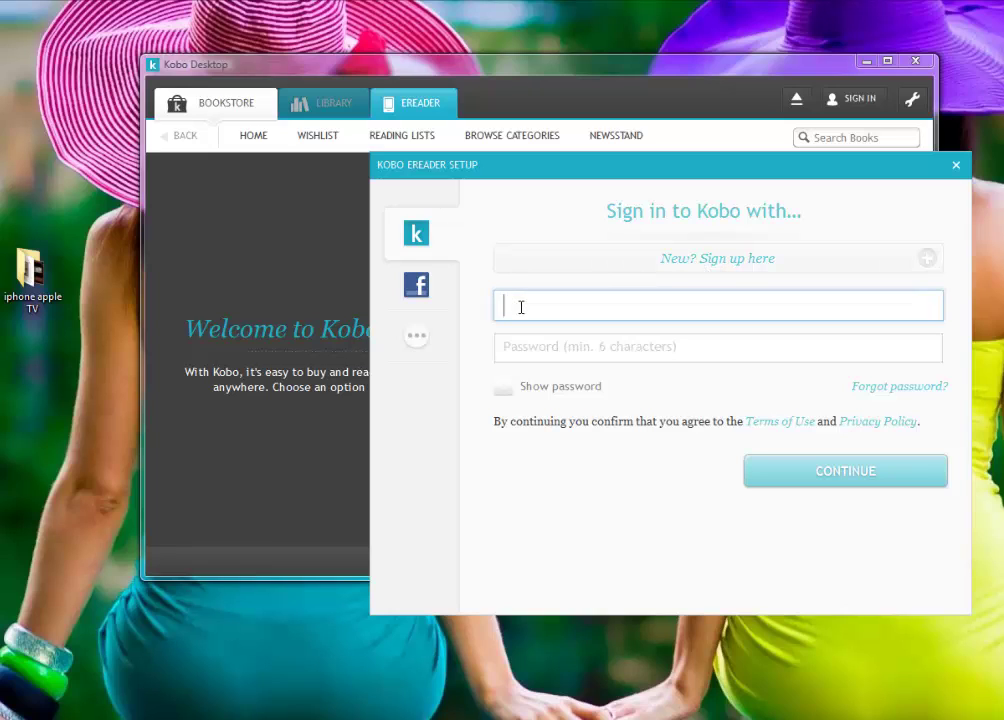
pyautogui.click(527, 348)
pyautogui.click(529, 309)
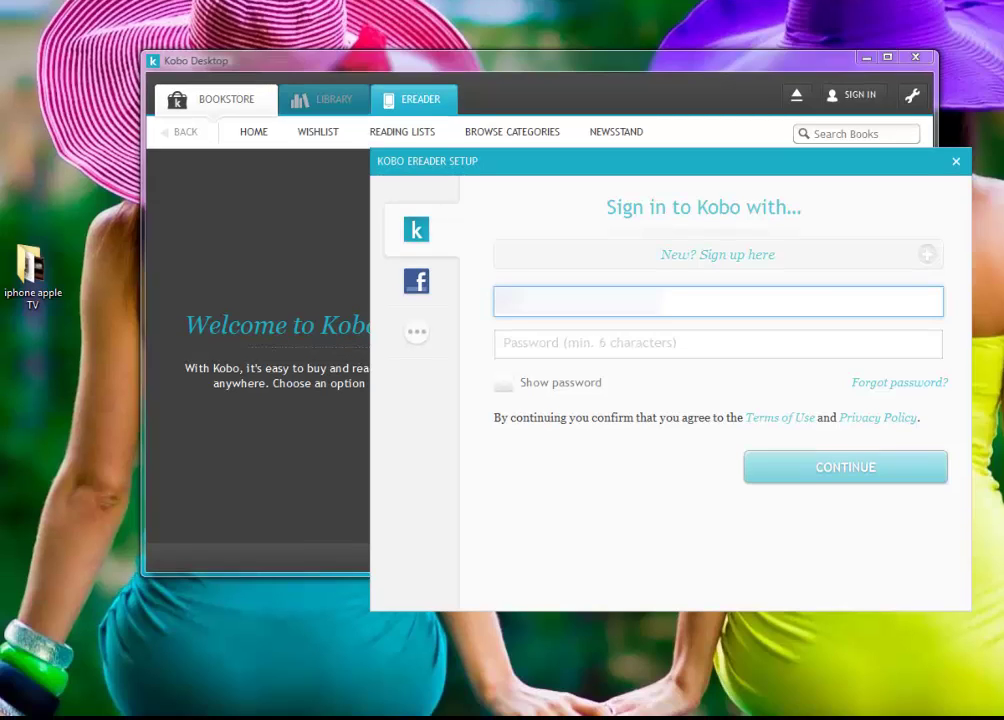
pyautogui.write('appl')
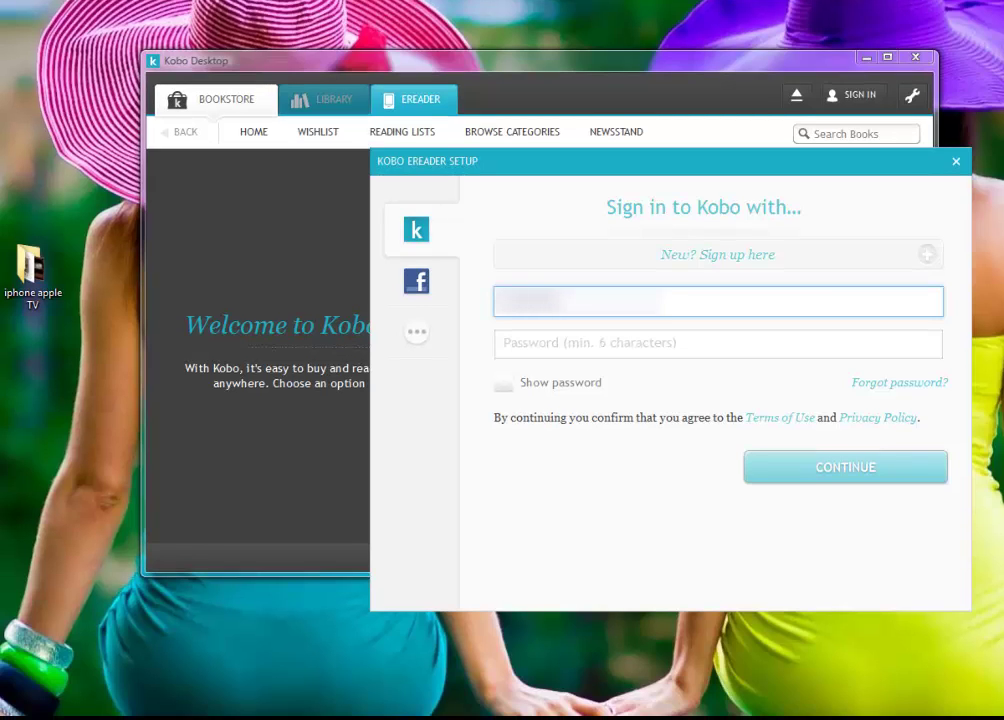
pyautogui.press('Tab')
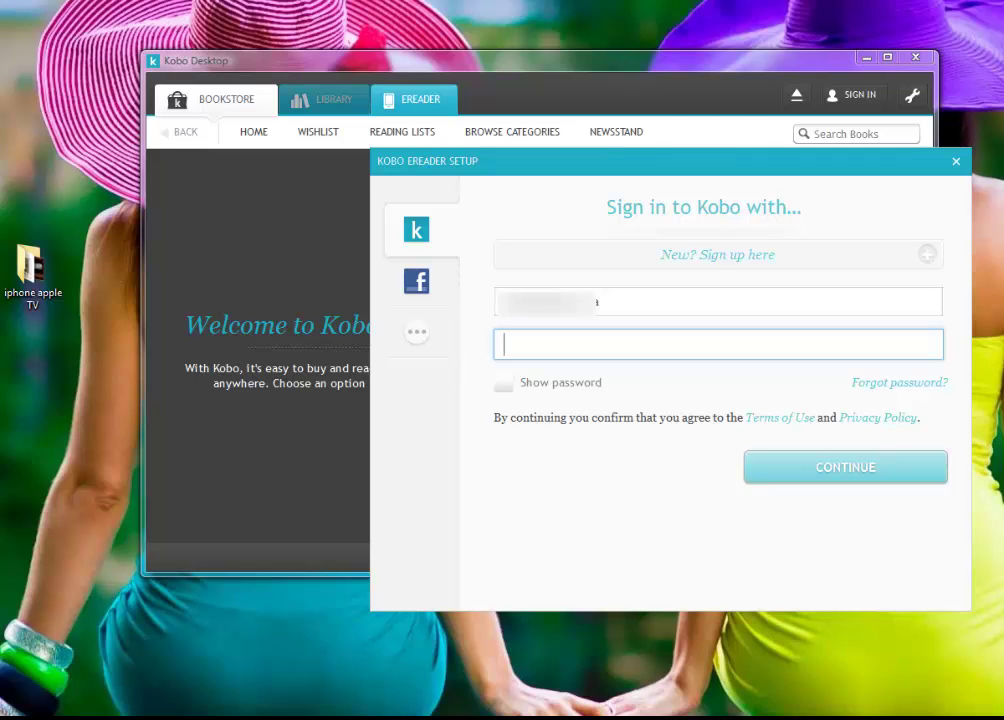
pyautogui.write('•••••••••')
pyautogui.click(843, 484)
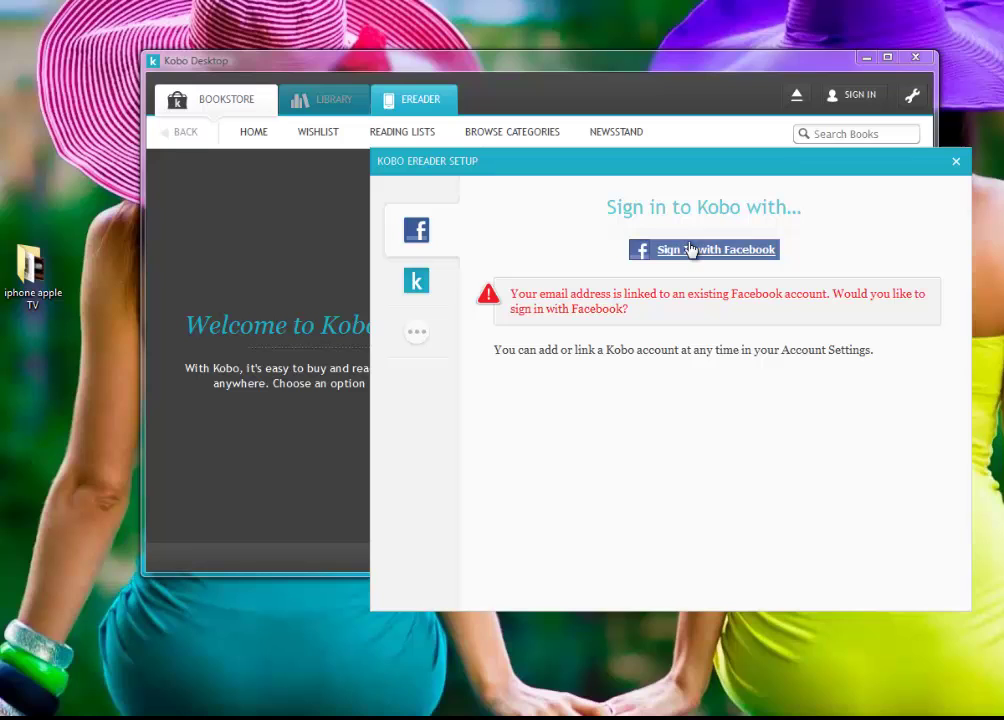
# Step: Log in through Facebook by pasting the Facebook e-mail and entering its password
pyautogui.click(690, 251)
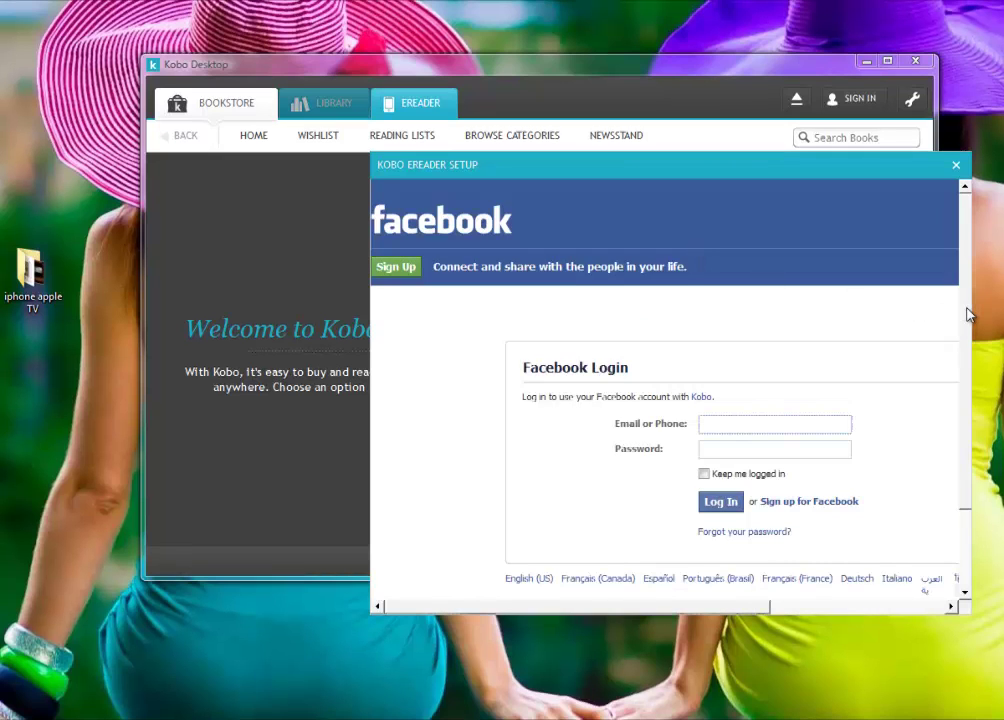
pyautogui.hotkey('ctrl', 'v')
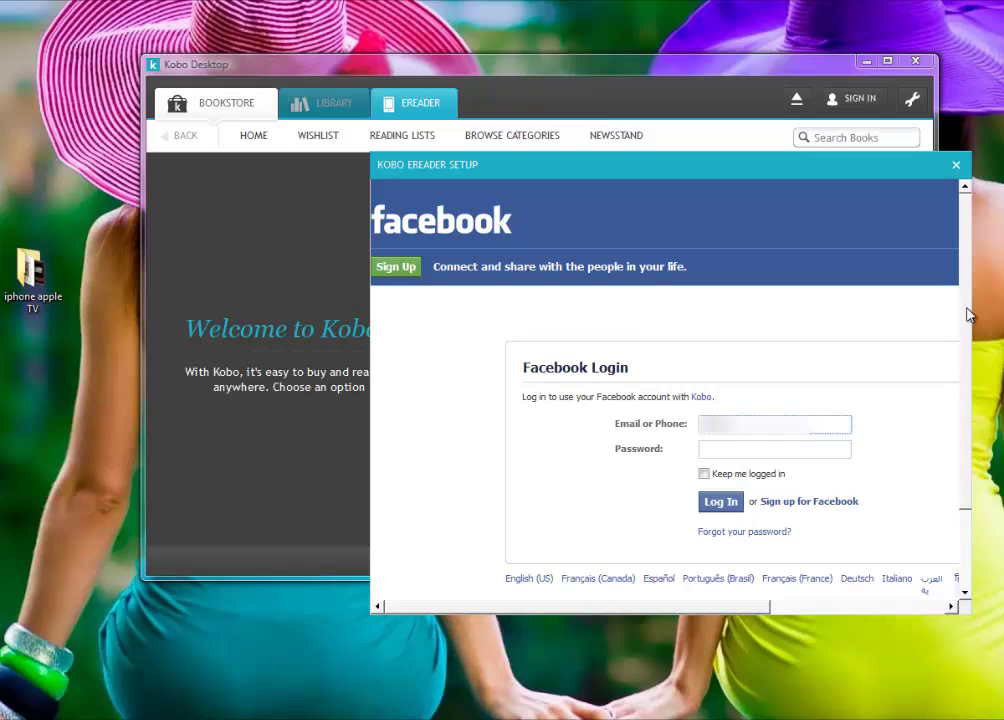
pyautogui.press('Tab')
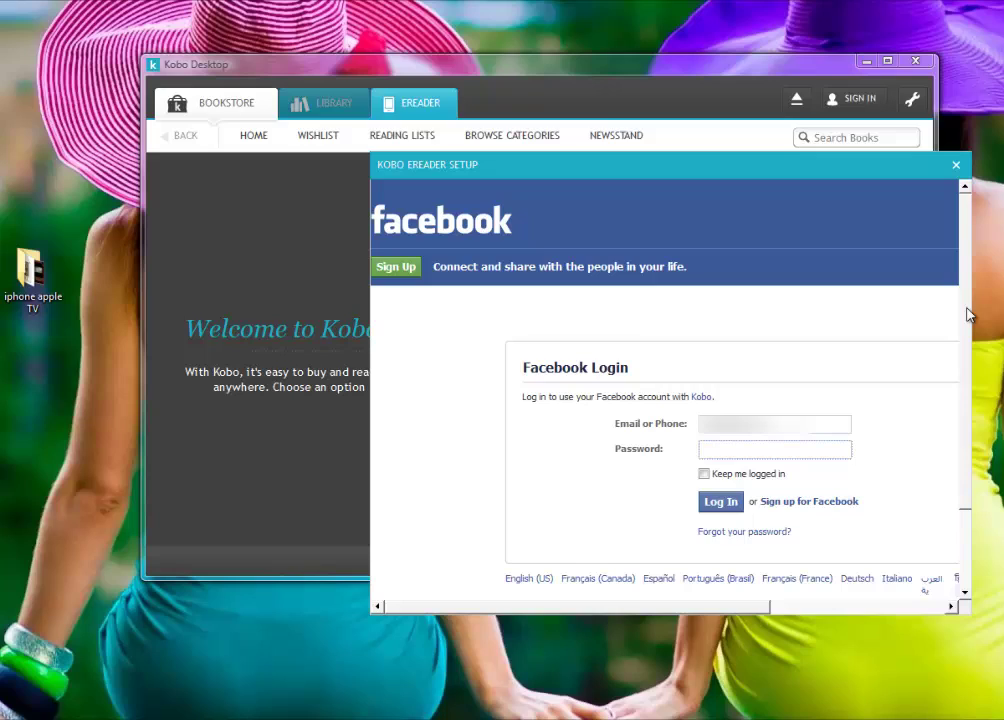
pyautogui.write('•••••••••')
pyautogui.click(724, 505)
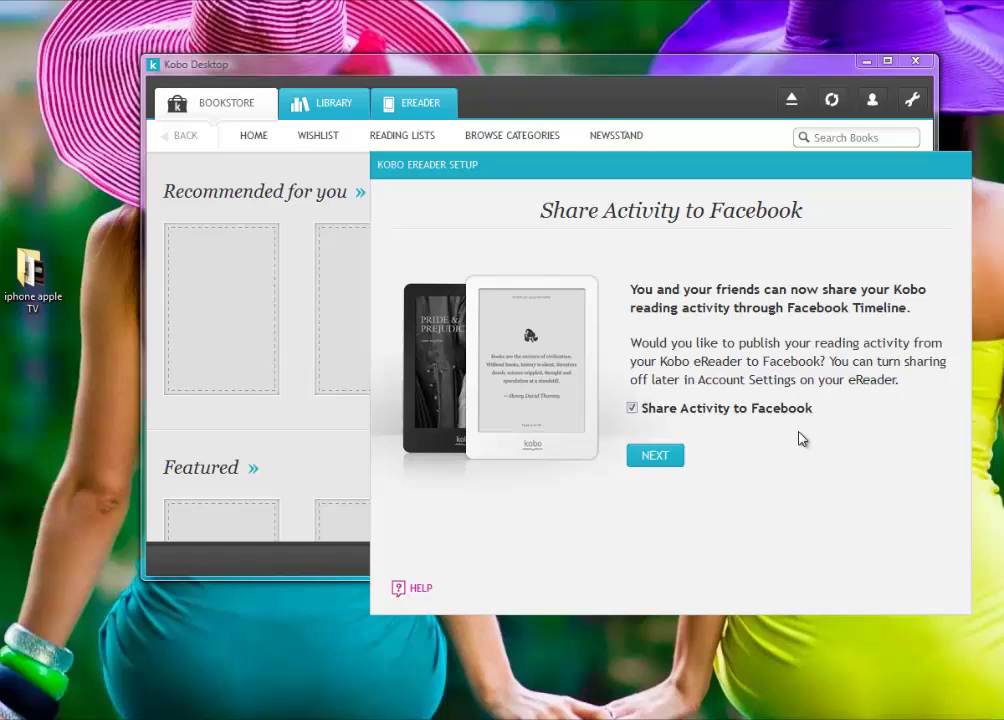
# Step: Uncheck Share Activity to Facebook and continue past the Success! page
pyautogui.click(633, 409)
pyautogui.click(656, 455)
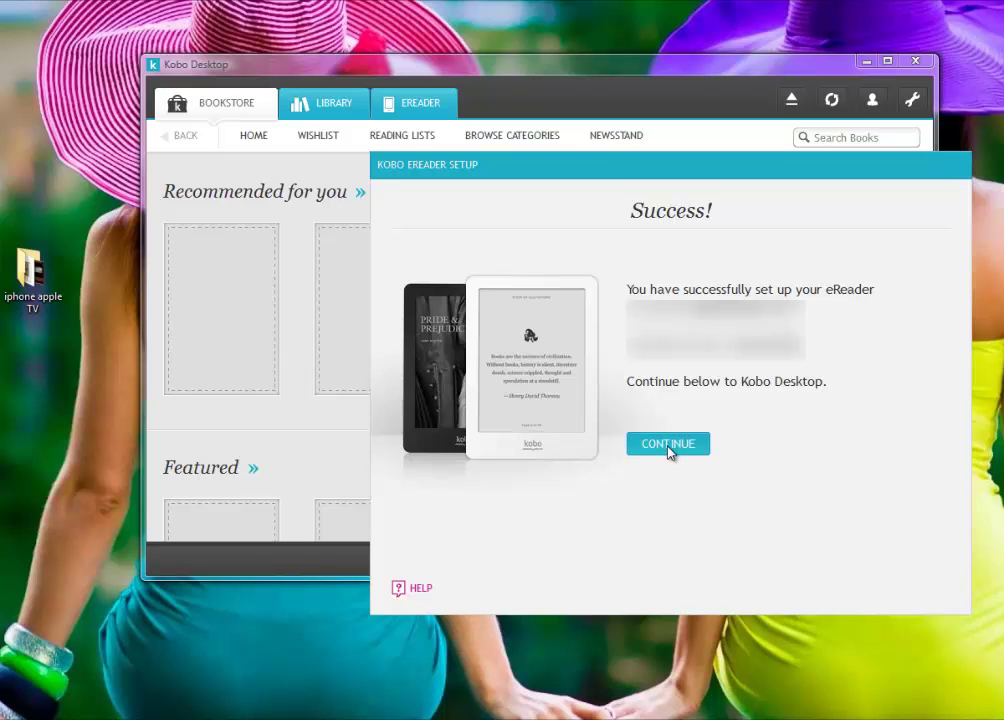
pyautogui.click(669, 445)
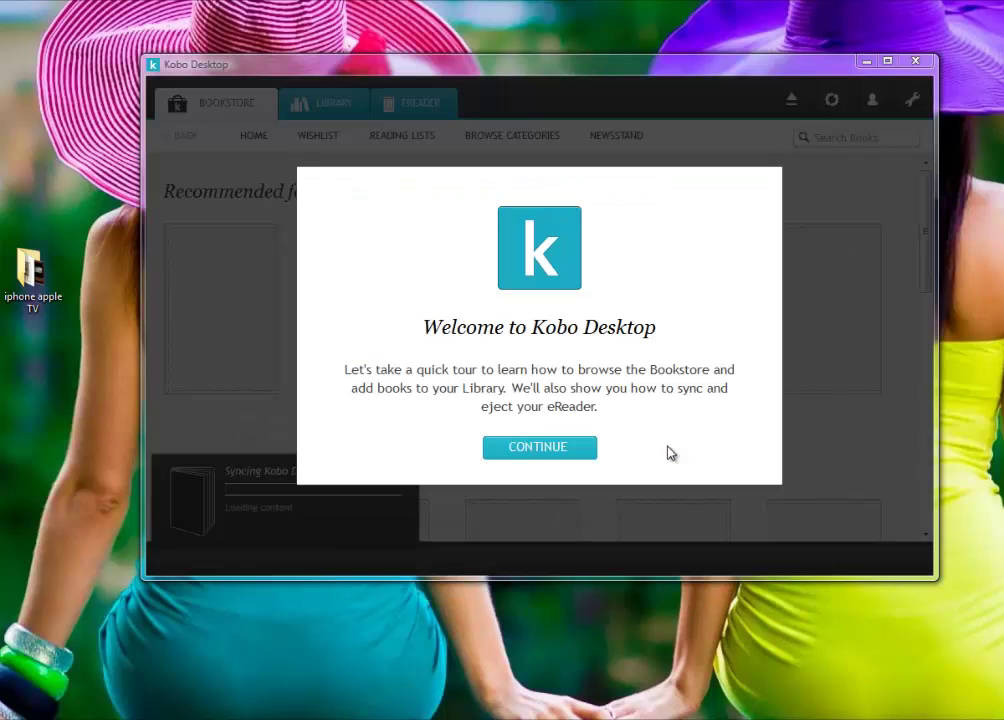
# Step: Step through the five-step quick tour, then choose Browse Offers on the 90% off dialog
pyautogui.click(540, 447)
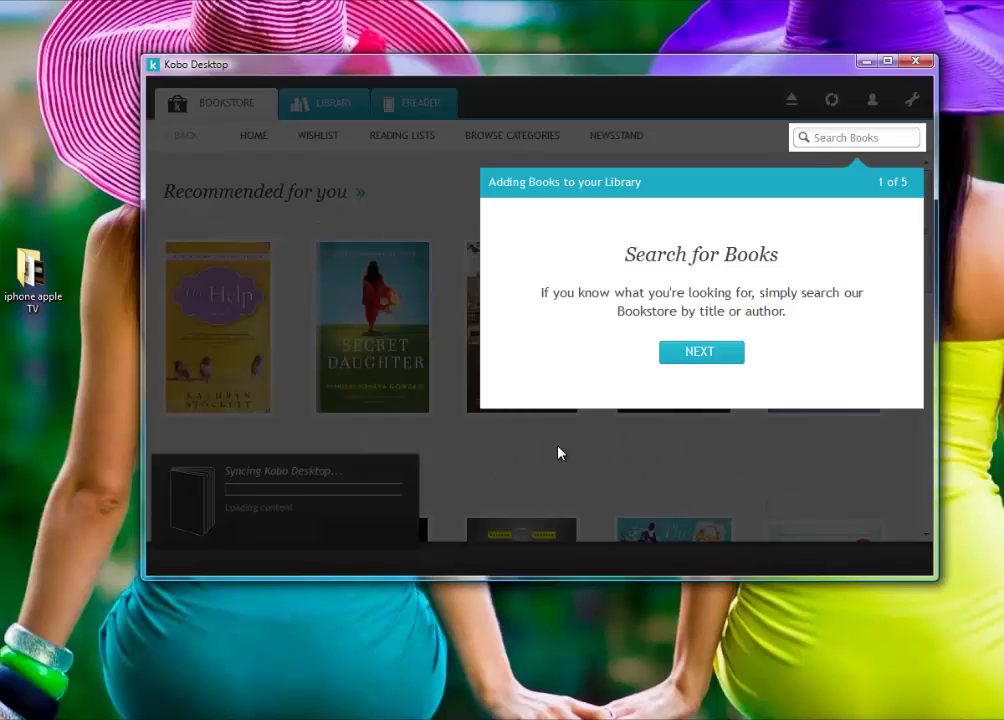
pyautogui.click(688, 354)
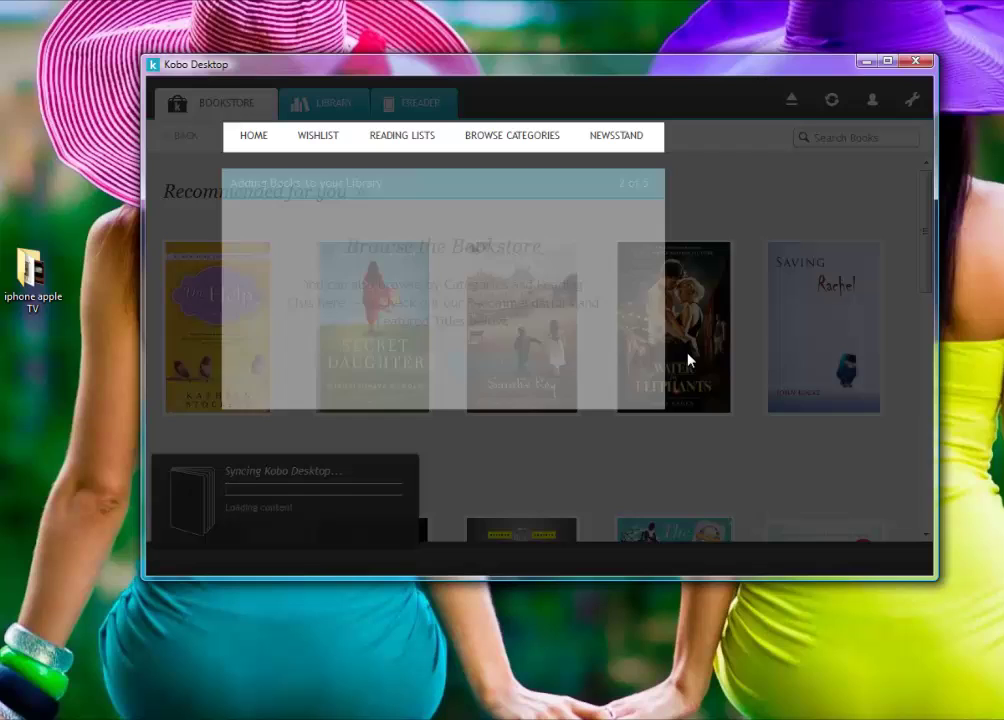
pyautogui.click(487, 366)
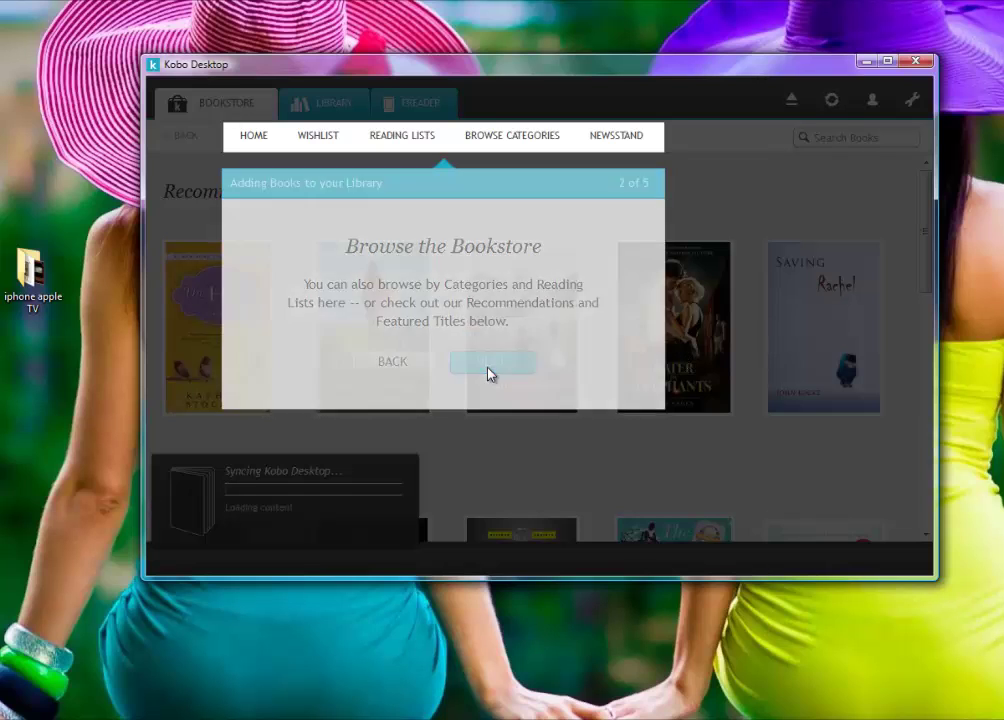
pyautogui.click(759, 326)
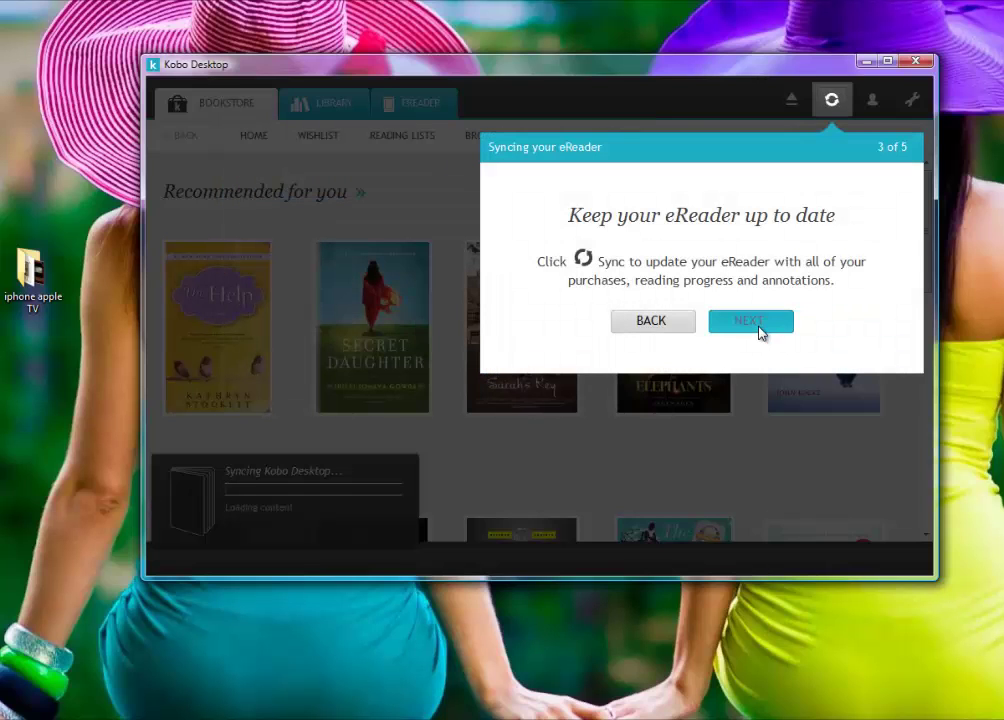
pyautogui.click(759, 326)
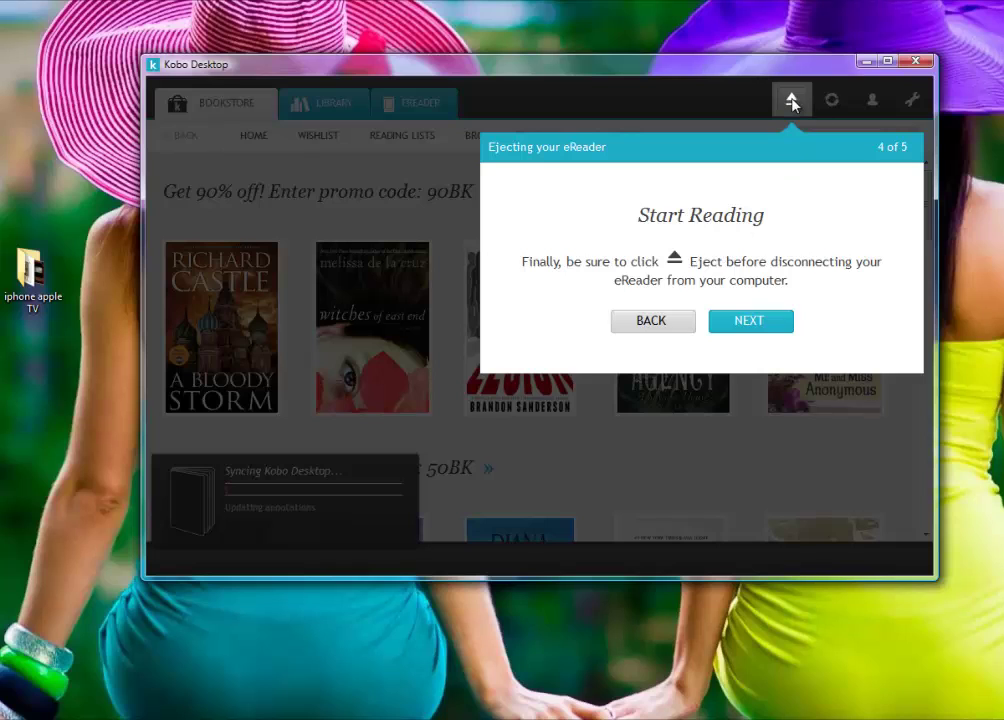
pyautogui.click(748, 322)
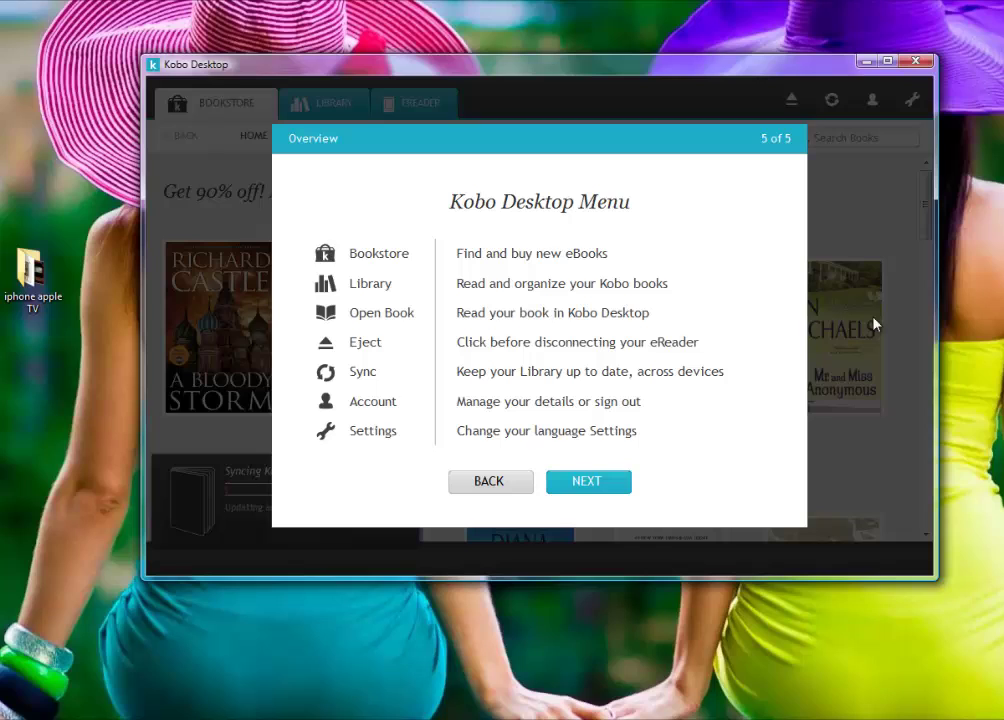
pyautogui.click(588, 482)
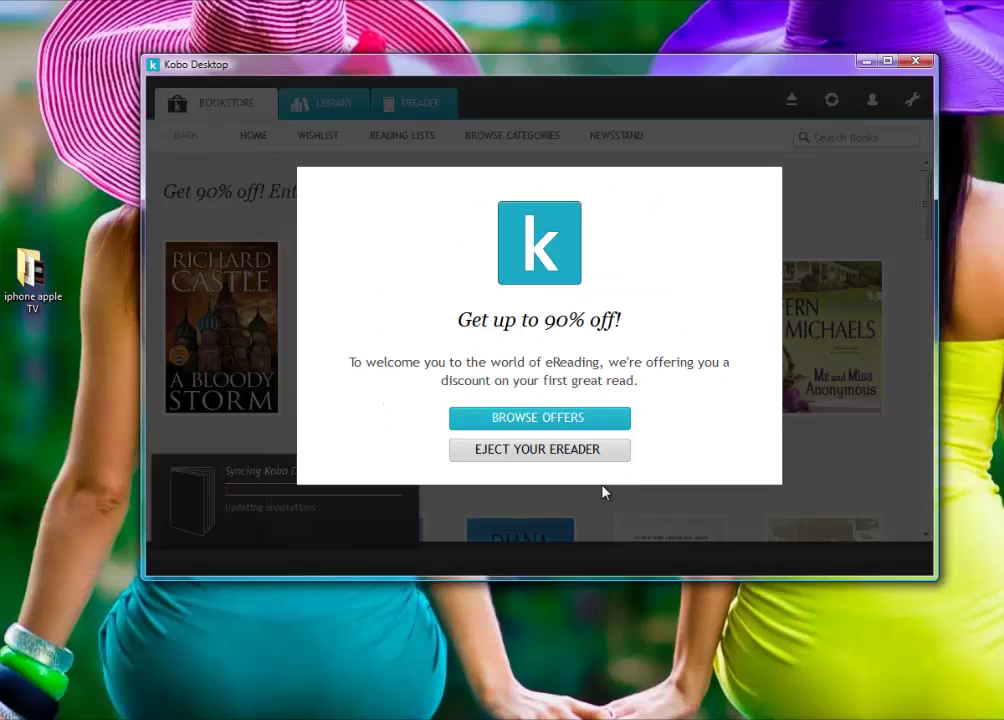
pyautogui.click(554, 424)
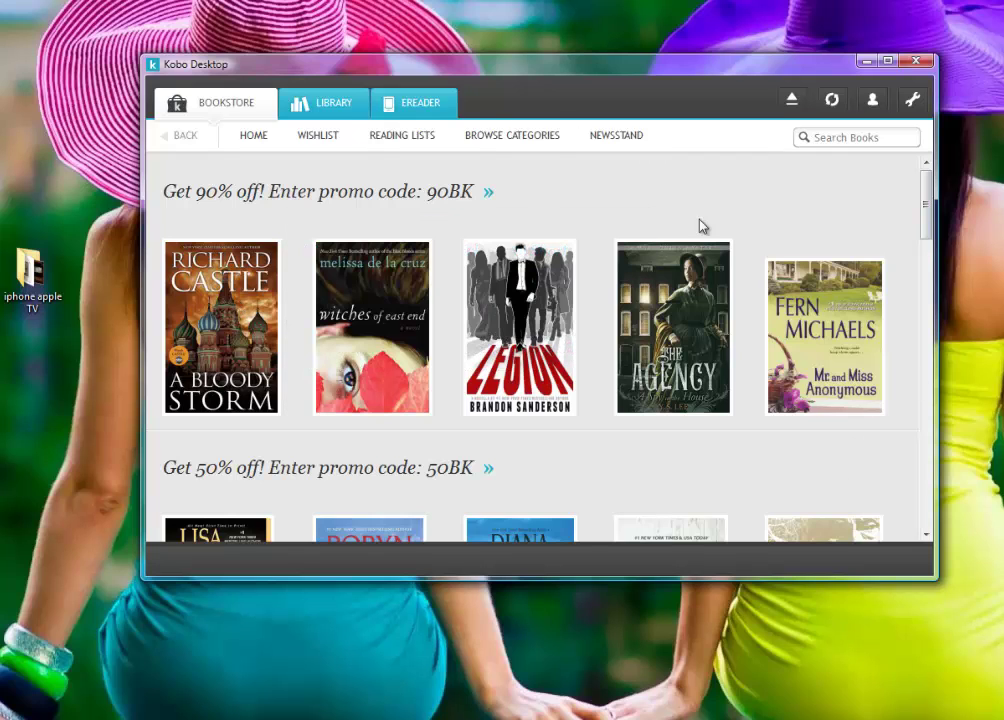
pyautogui.click(413, 105)
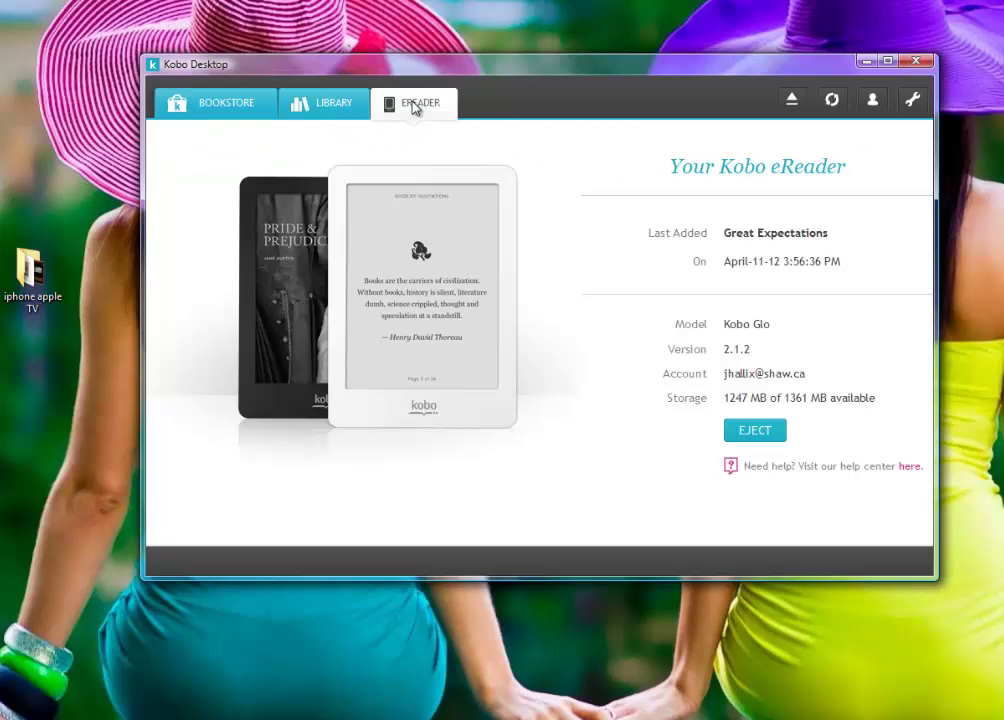
pyautogui.click(231, 113)
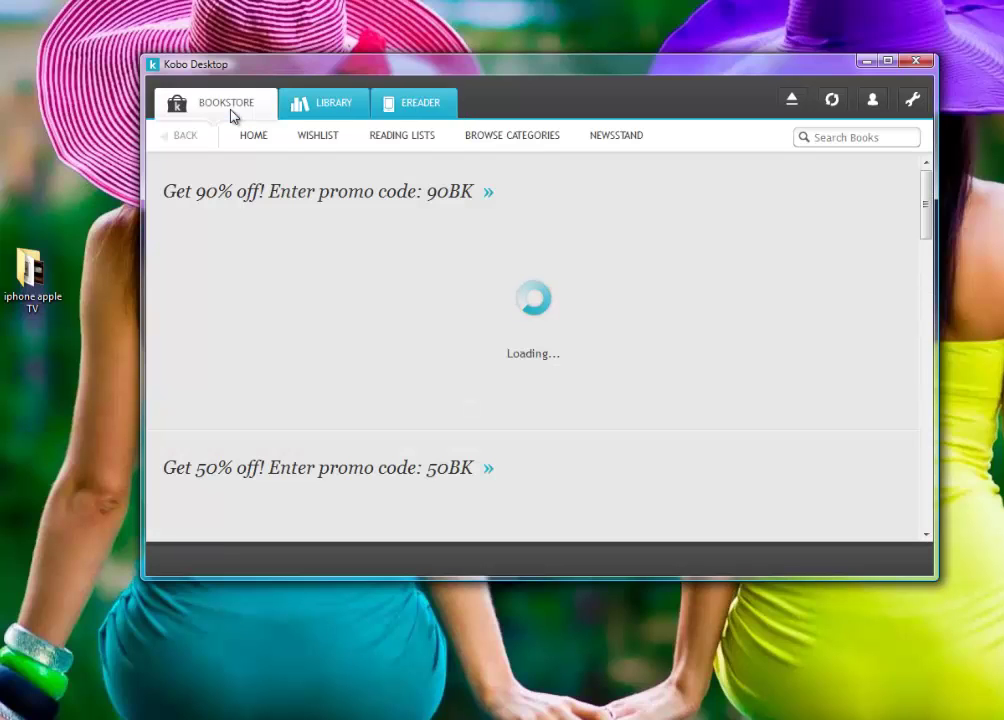
pyautogui.moveTo(660, 330)
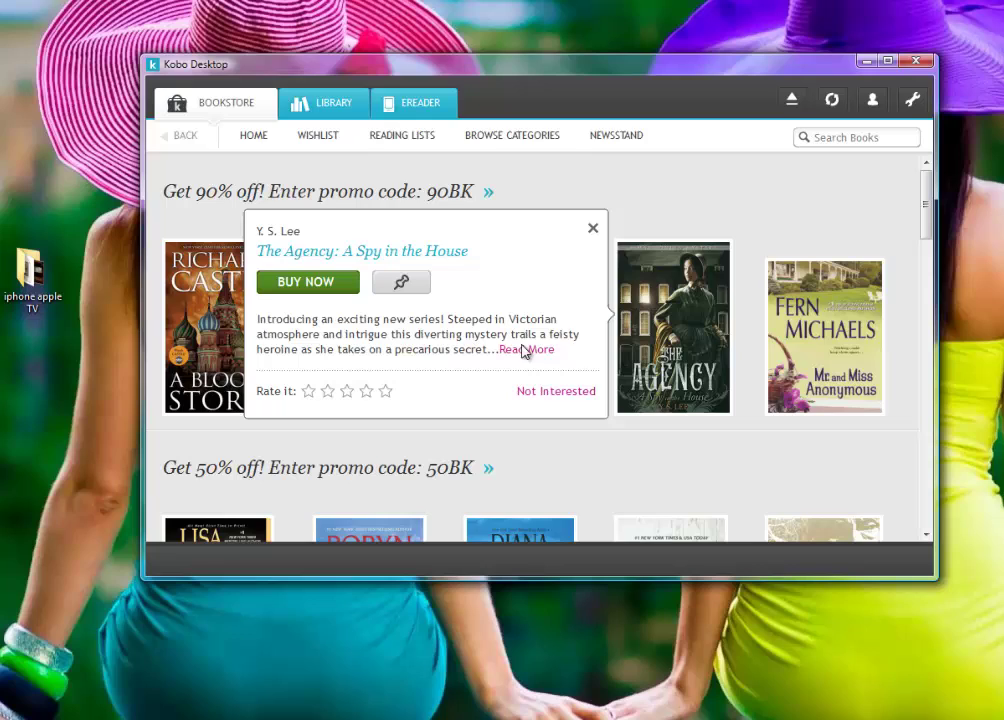
pyautogui.click(593, 229)
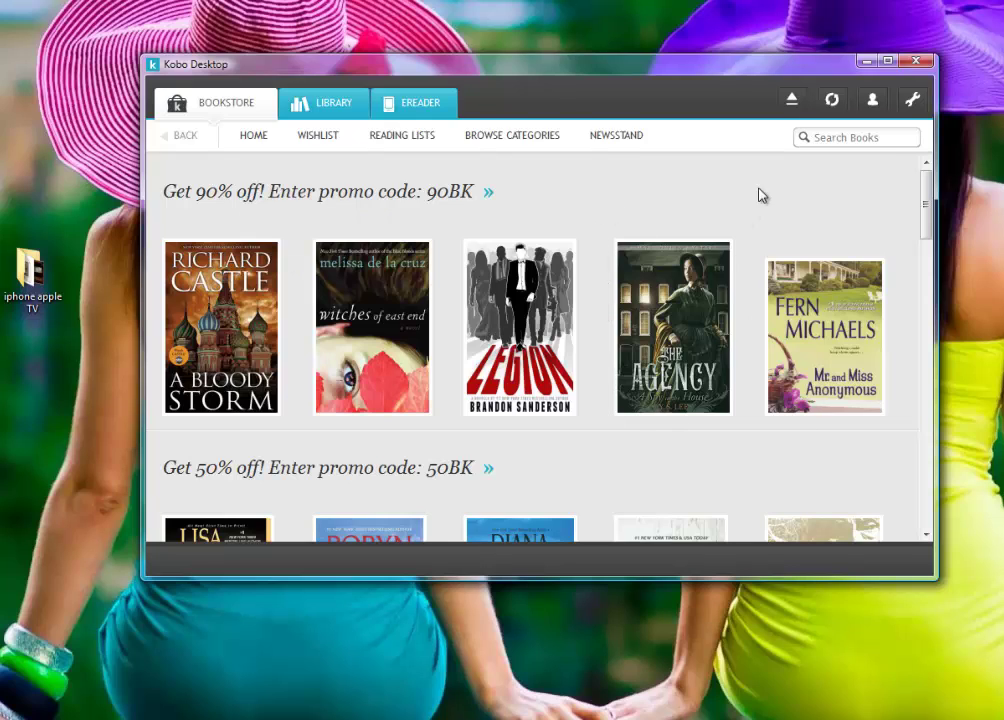
# Step: Search for 'life of pi' and start the $13.99 purchase of Yann Martel's Life of Pi
pyautogui.click(830, 137)
pyautogui.write('life of pi')
pyautogui.press('Return')
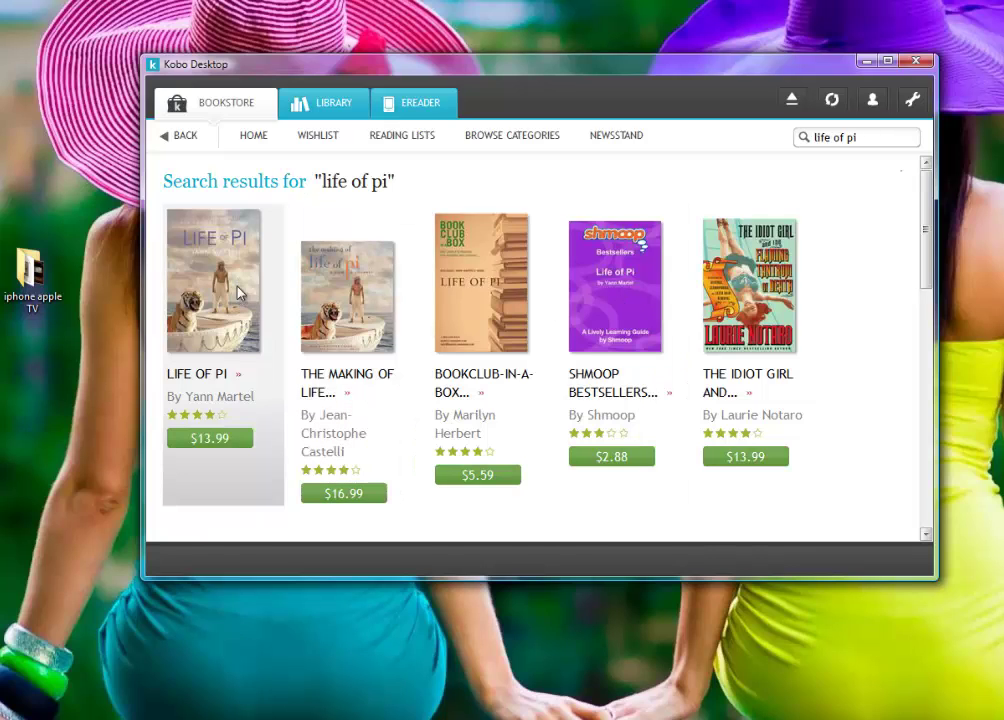
pyautogui.click(212, 442)
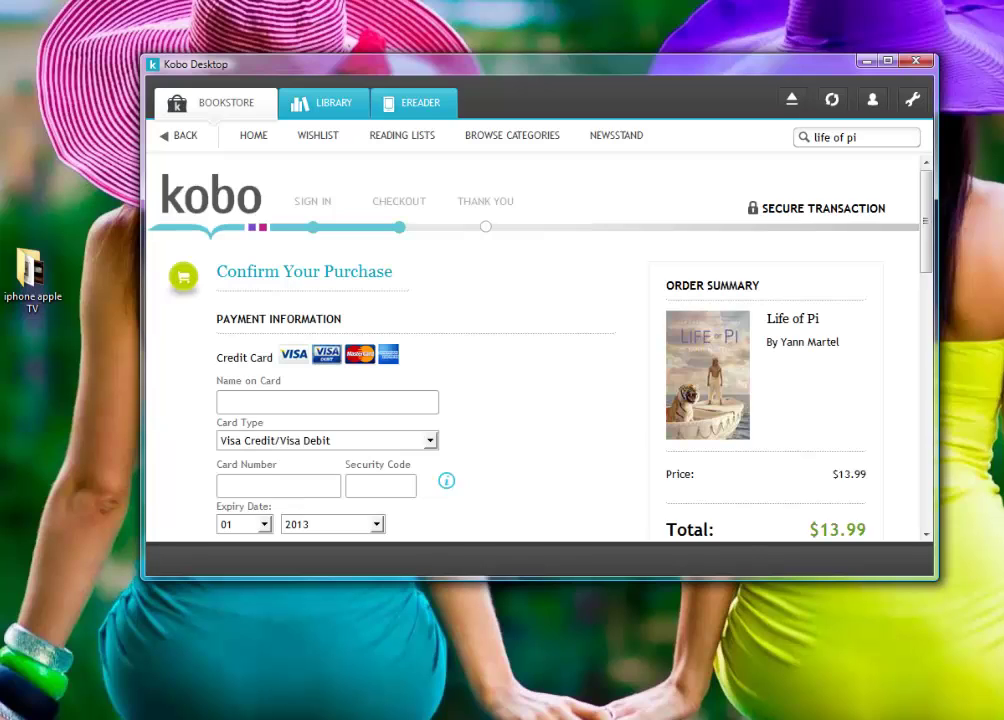
pyautogui.moveTo(930, 224); pyautogui.dragTo(926, 176)
# Step: Start a Kobo Desktop sync over the open Life of Pi checkout page
pyautogui.click(838, 108)
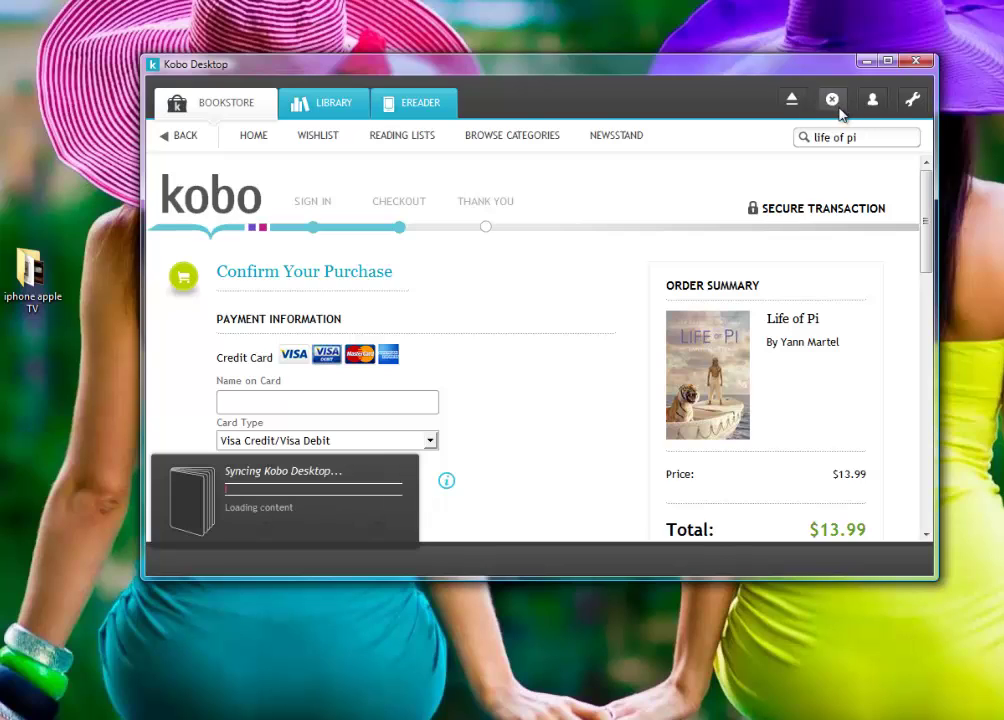